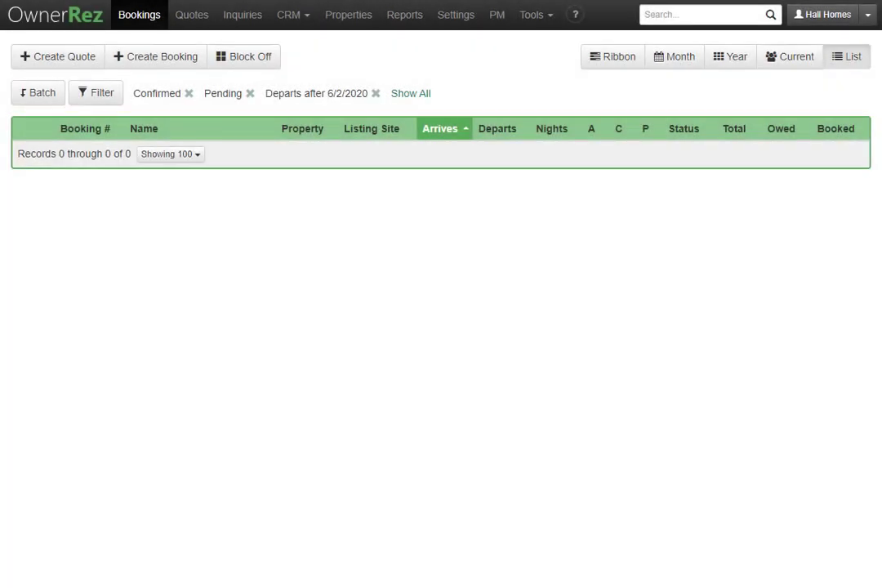
Open the Rooms & Accommodations details of the Poppy's Hideaway property for editing.
click(355, 18)
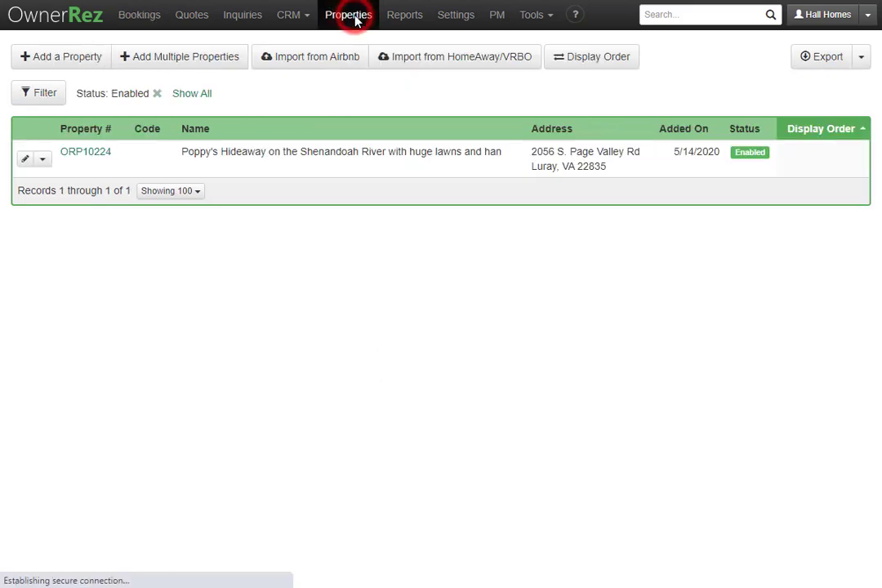
click(309, 173)
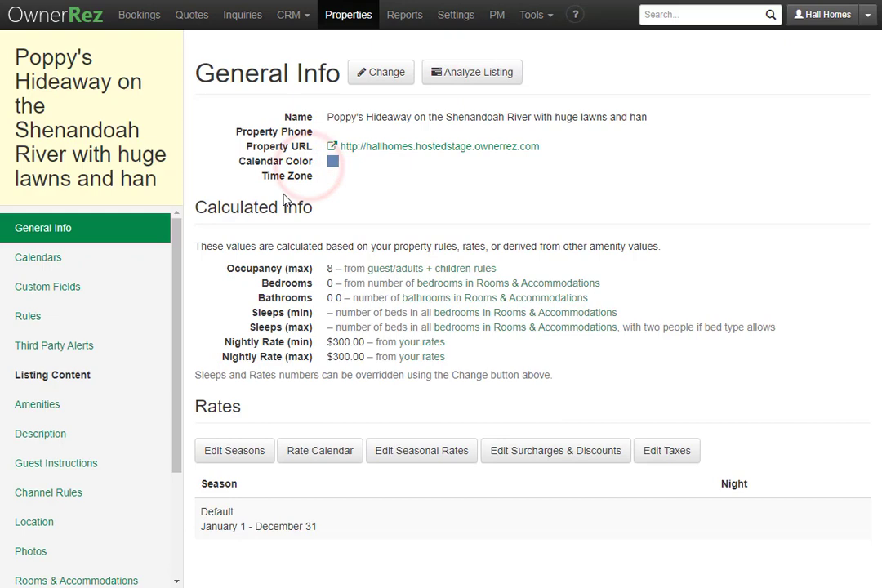
scroll(123, 445, down, 2)
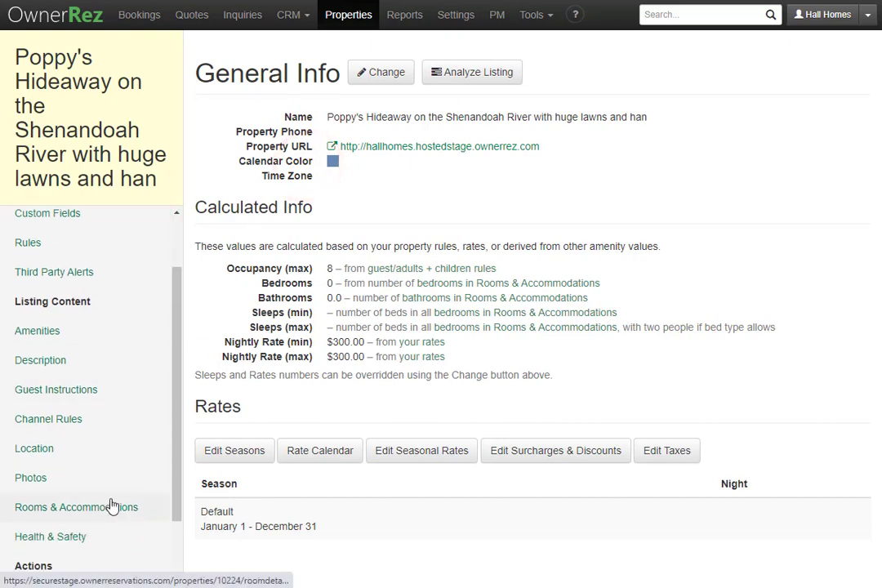
click(112, 504)
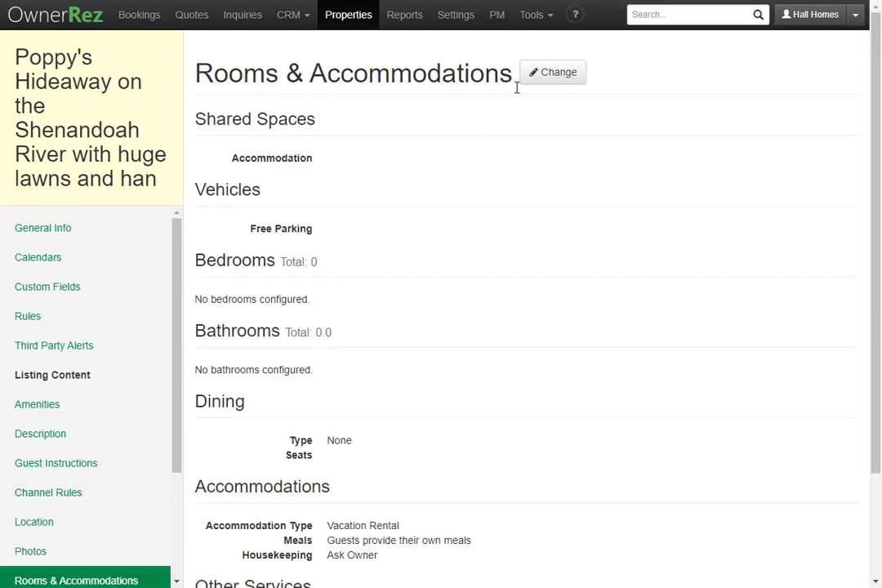
click(541, 75)
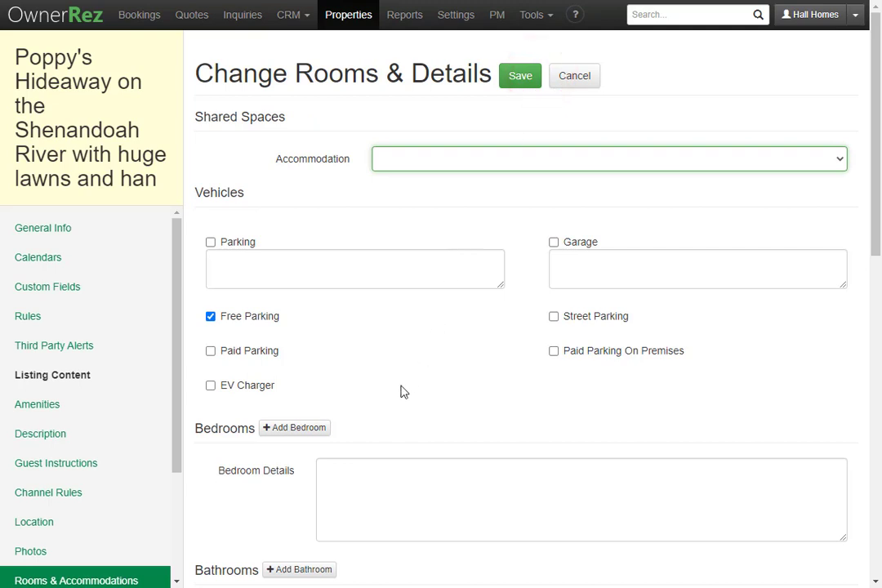
Add a bedroom named Master Bedroom with the type Bedroom.
scroll(402, 392, down, 2)
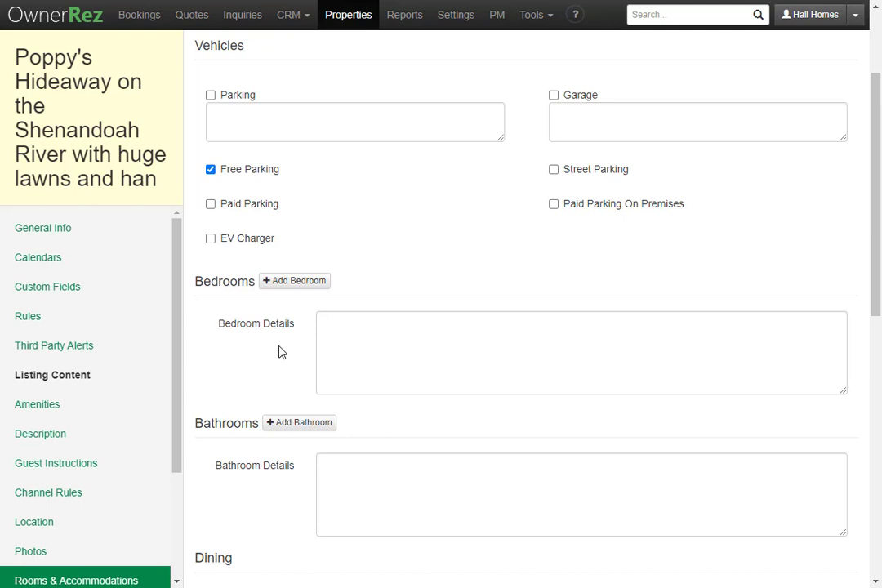
click(296, 287)
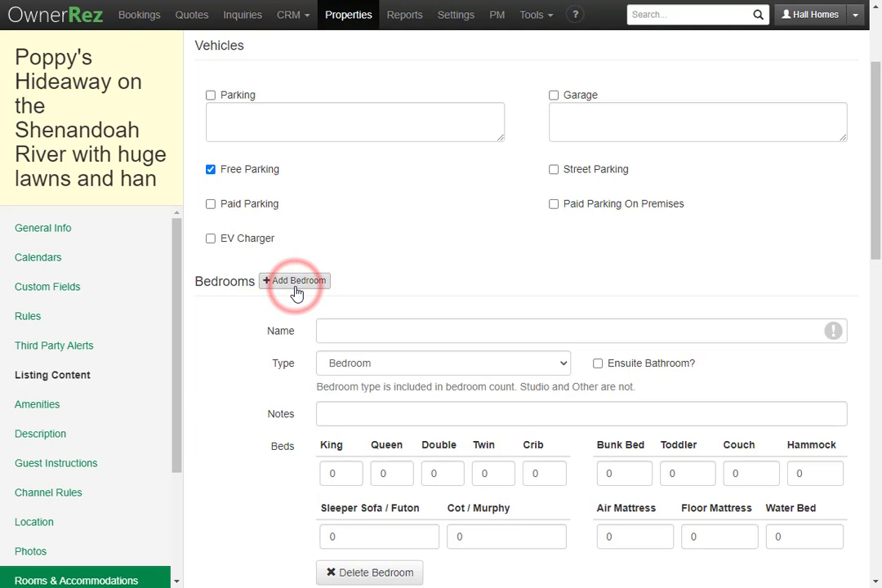
scroll(297, 294, down, 1)
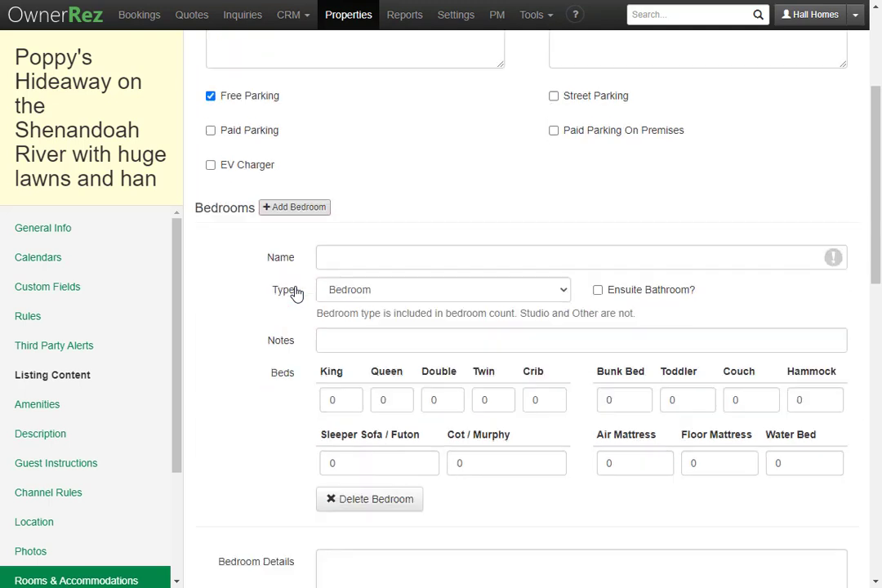
click(428, 254)
text(Ma)
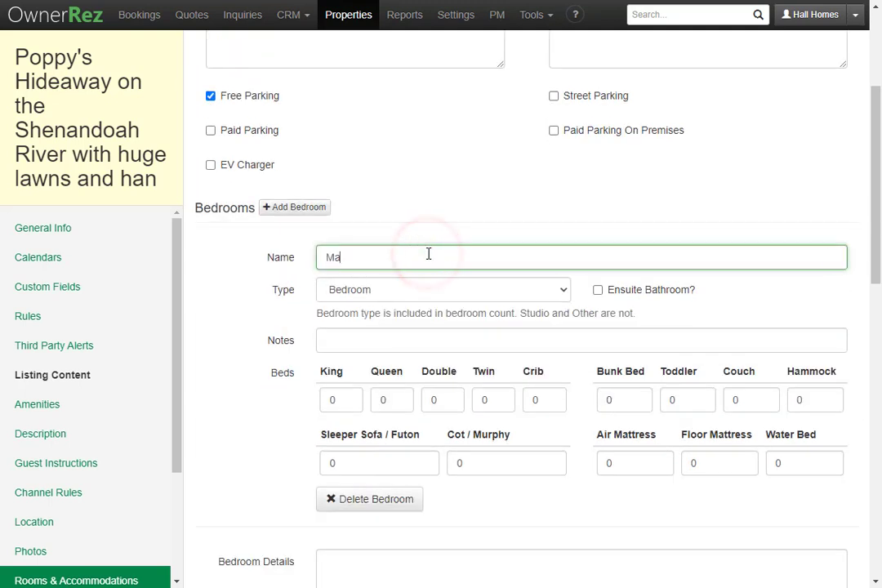
text(ster Bedroom)
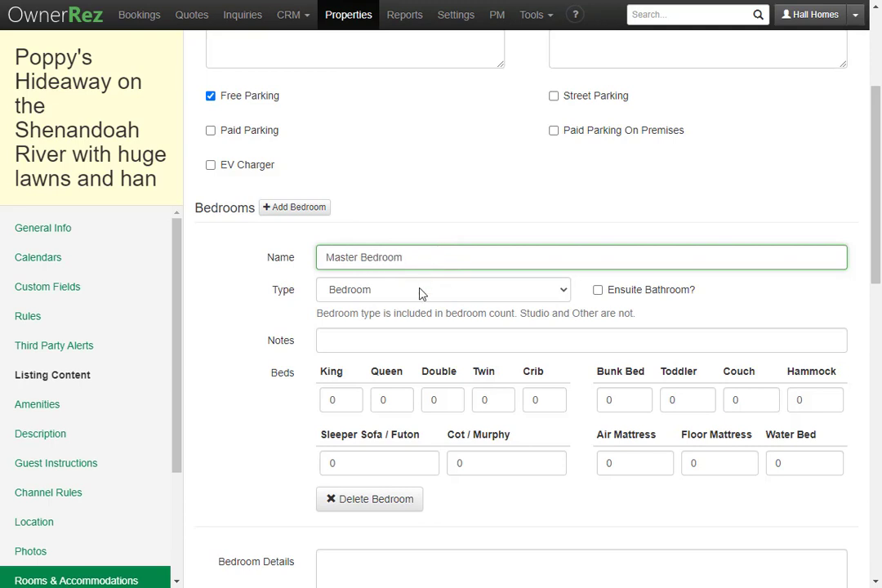
click(419, 290)
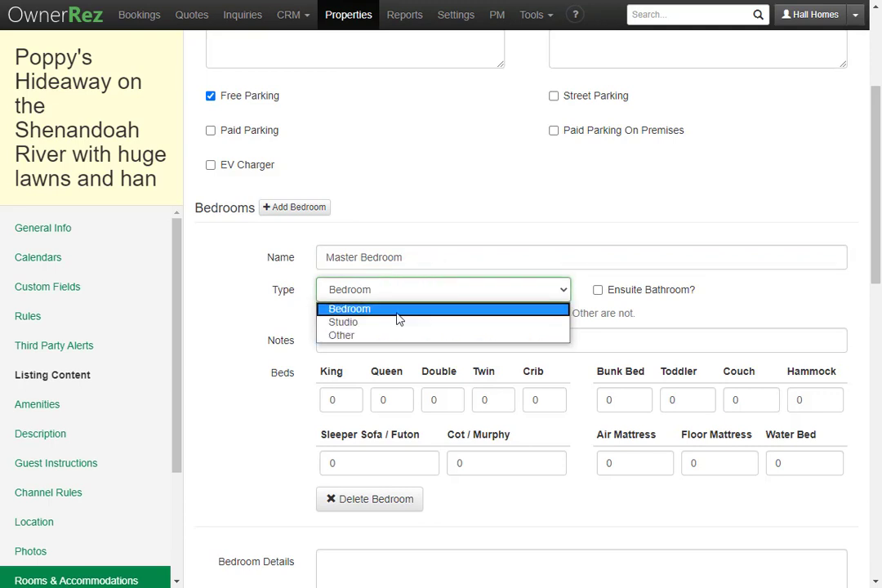
click(396, 312)
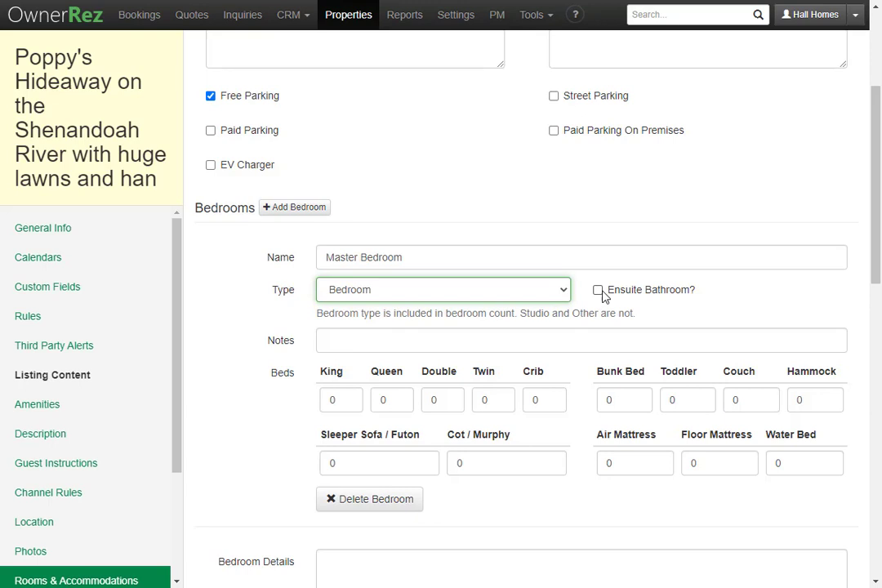
Give the Master Bedroom 1 king bed and 1 sleeper sofa / futon, leaving its notes and the bedroom details blank.
click(407, 344)
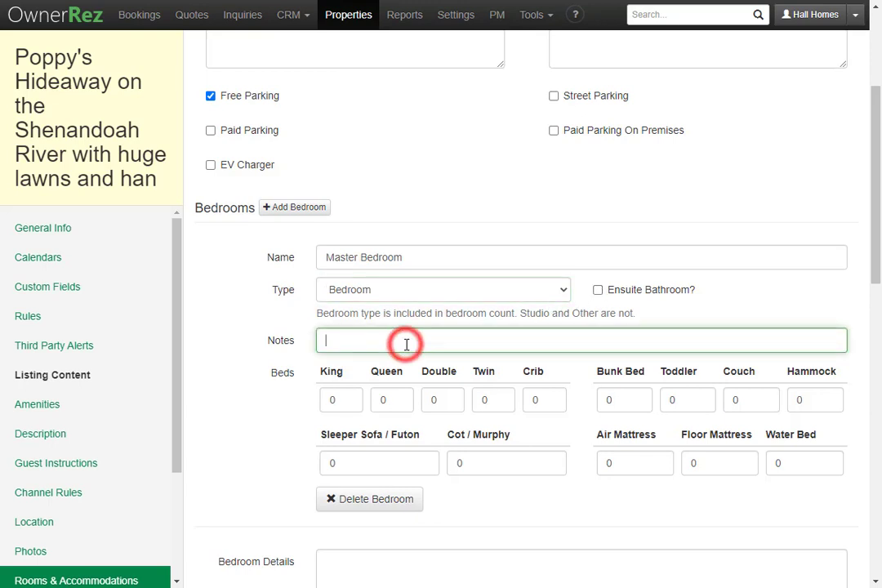
click(352, 398)
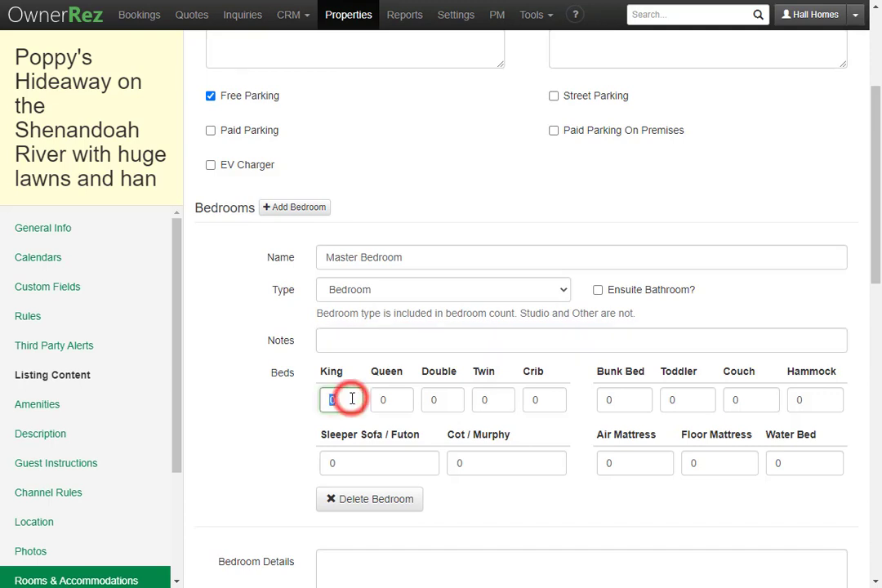
text(1)
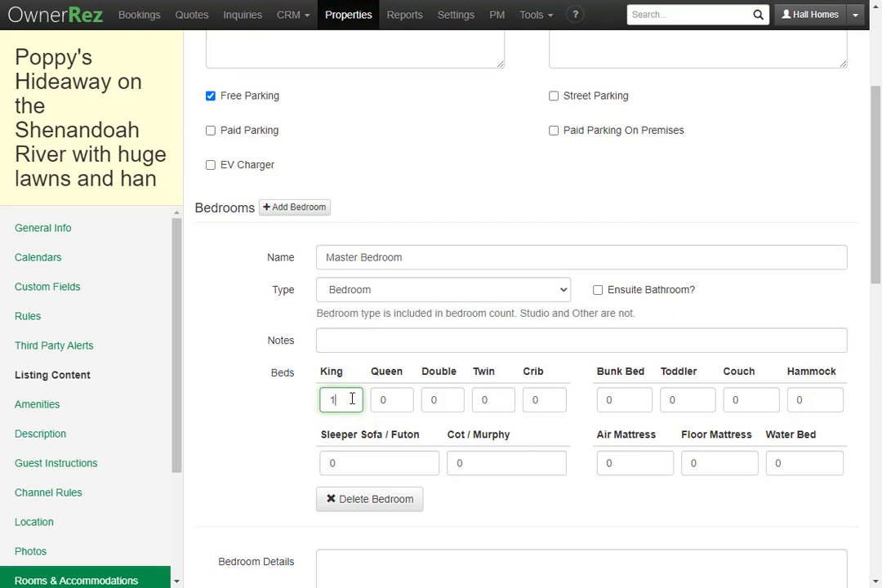
click(419, 464)
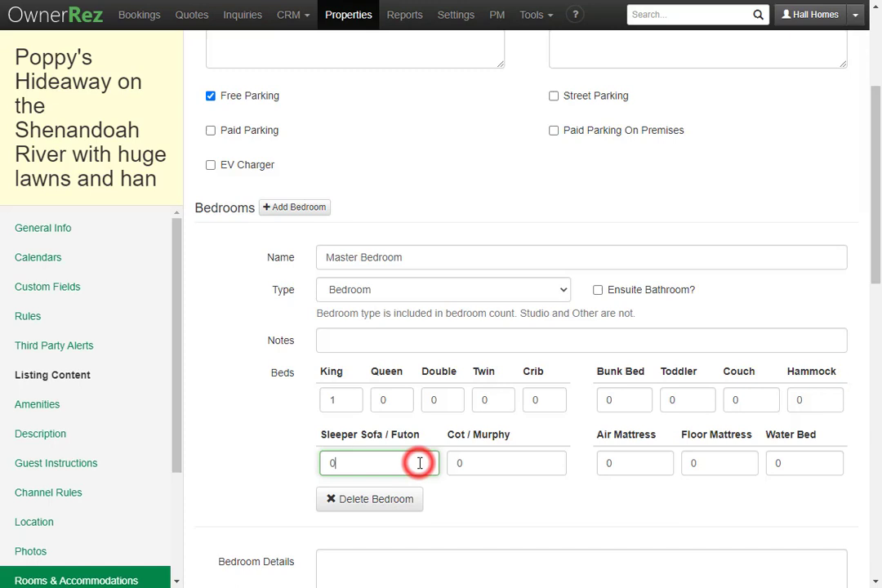
key(BackSpace)
text(1)
scroll(446, 499, down, 4)
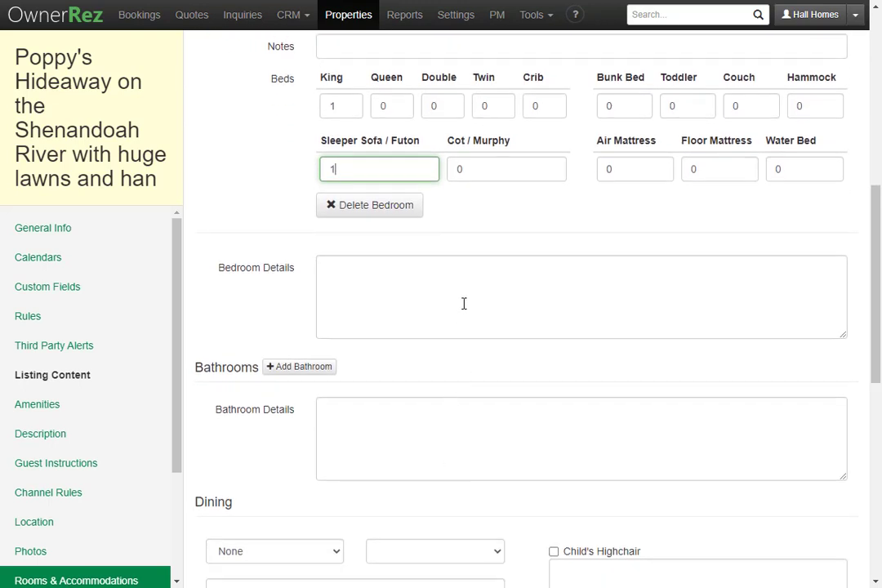
click(464, 304)
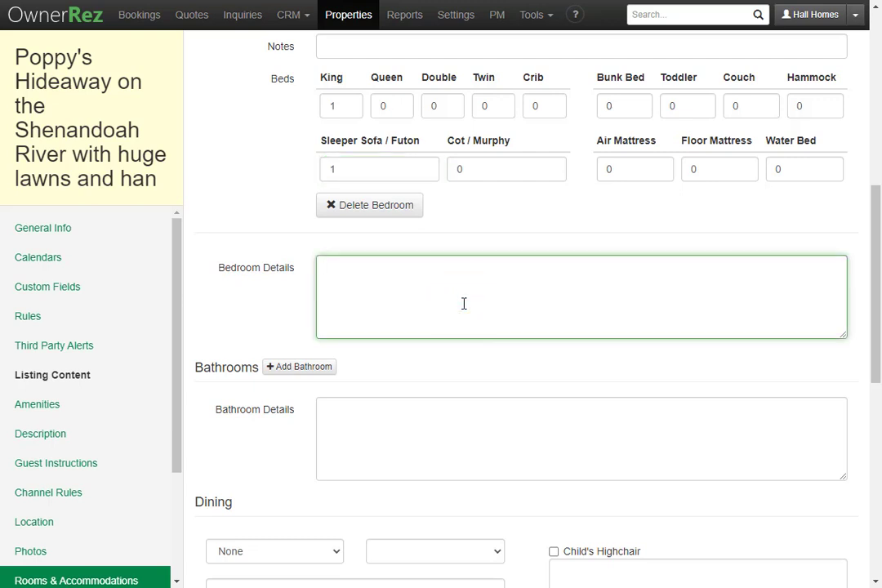
Add a second bedroom and name it Bedroom 2.
scroll(464, 304, up, 5)
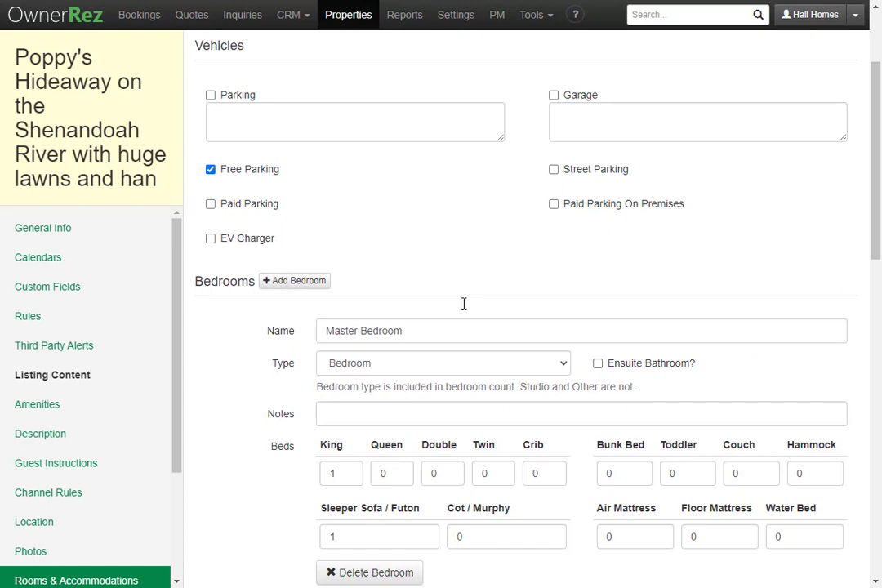
click(292, 282)
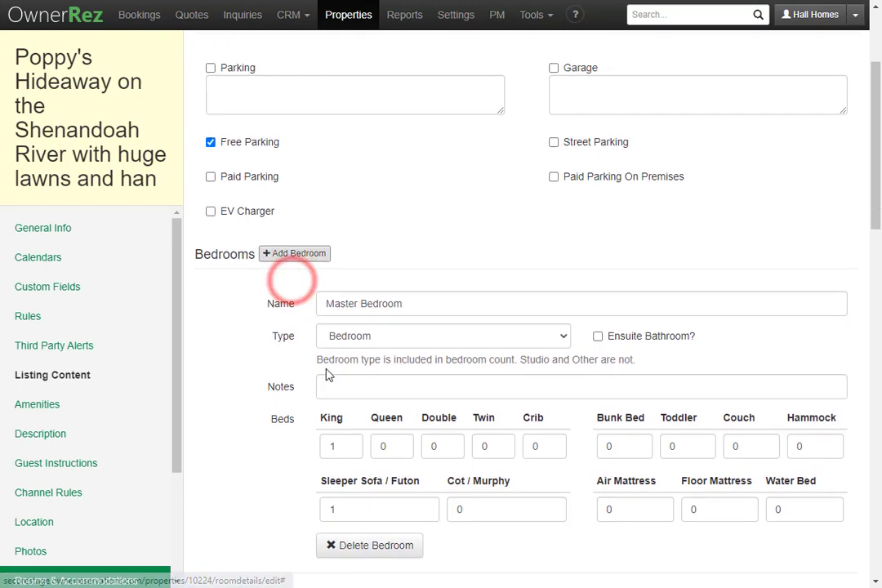
scroll(339, 408, down, 5)
click(412, 194)
text(Bedroom 2)
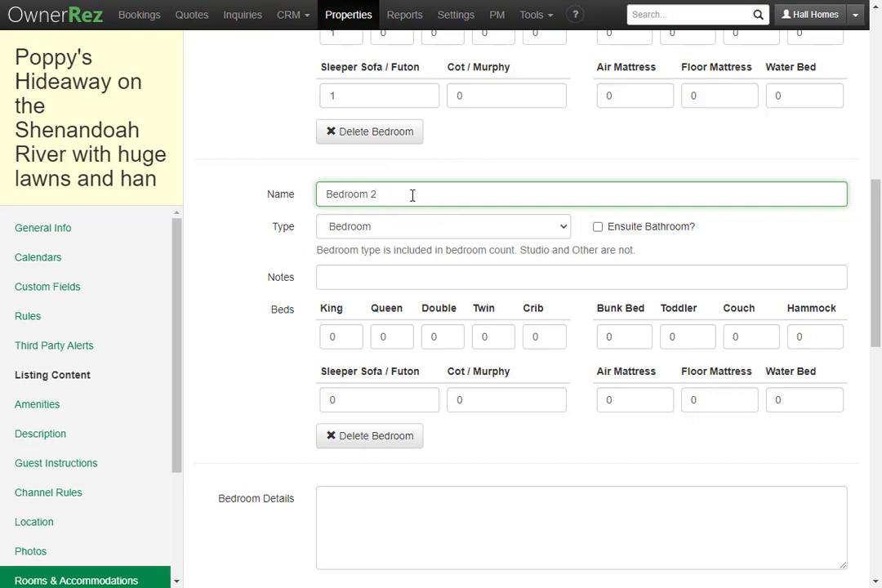
Give Bedroom 2 1 queen bed and 1 bunk bed.
click(393, 338)
text(1)
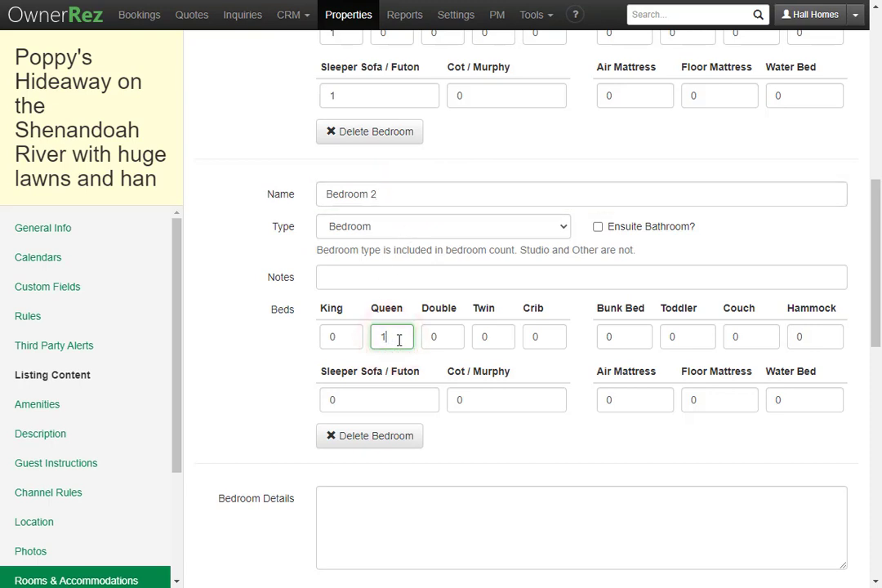
click(628, 340)
text(1)
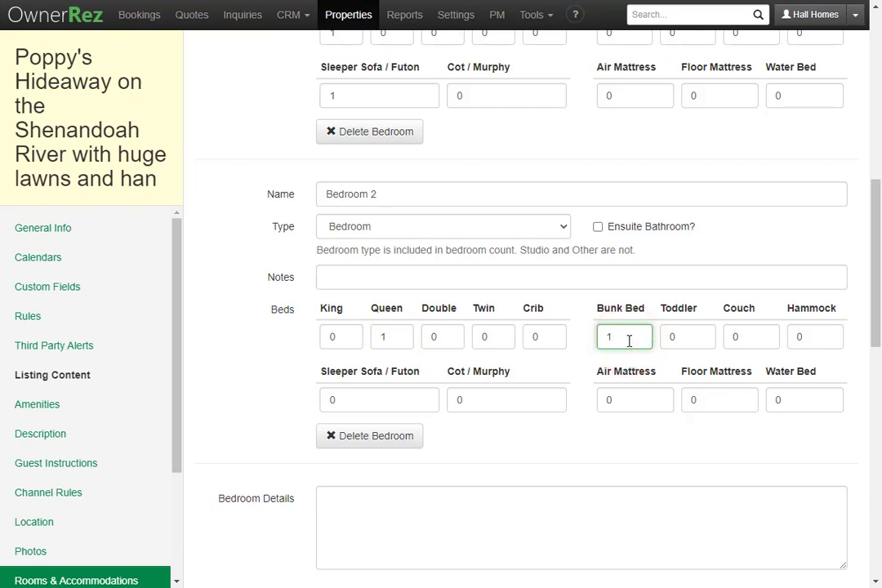
scroll(552, 384, down, 2)
scroll(479, 384, up, 5)
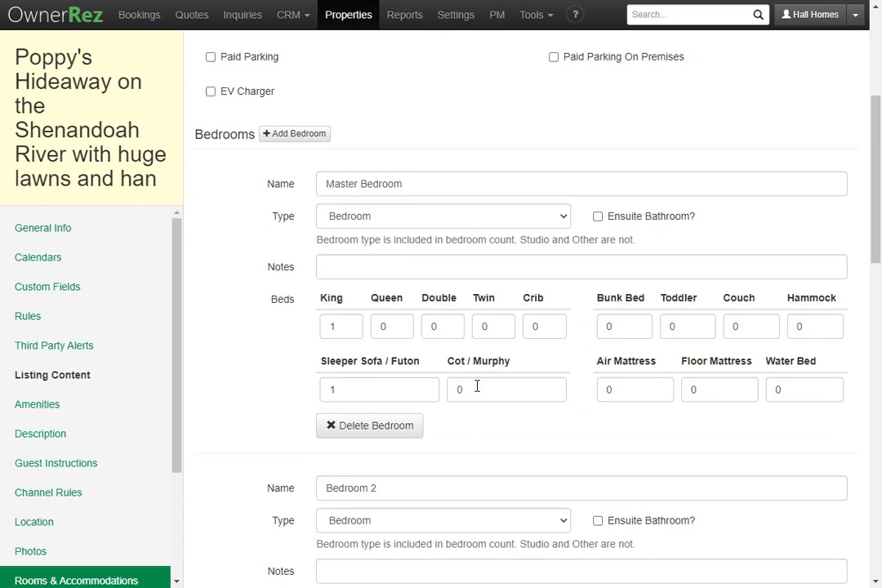
Add a bathroom named Bathroom 1 with the type Full and read the note on which types count as bathrooms.
scroll(478, 387, down, 9)
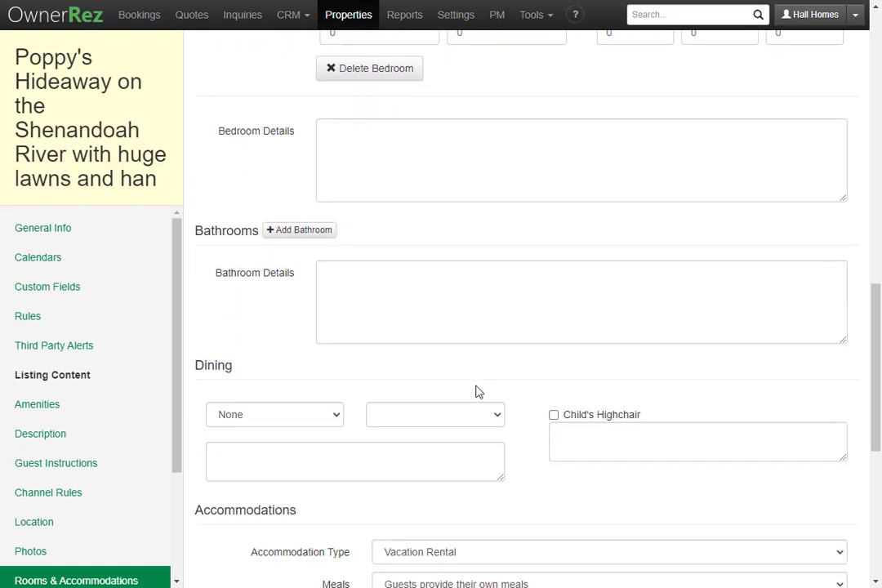
click(296, 233)
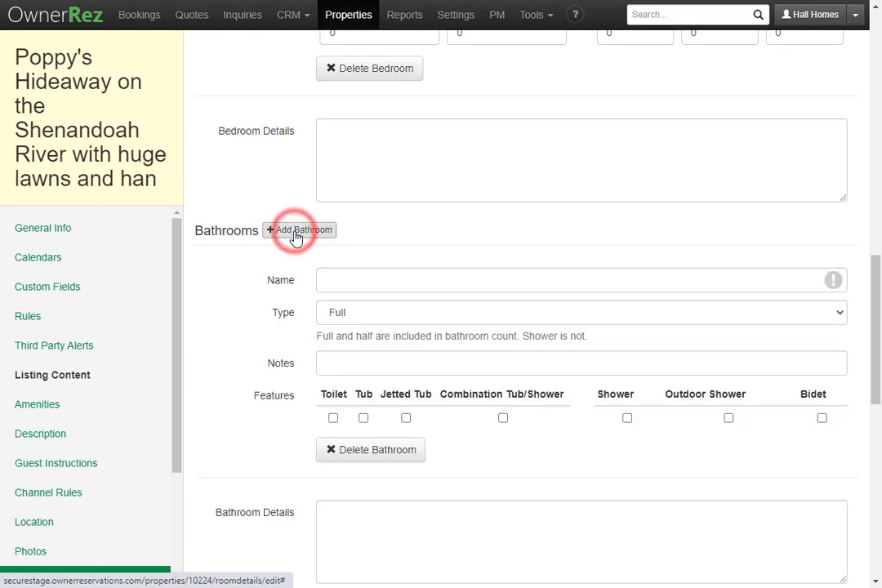
click(362, 280)
text(Ba)
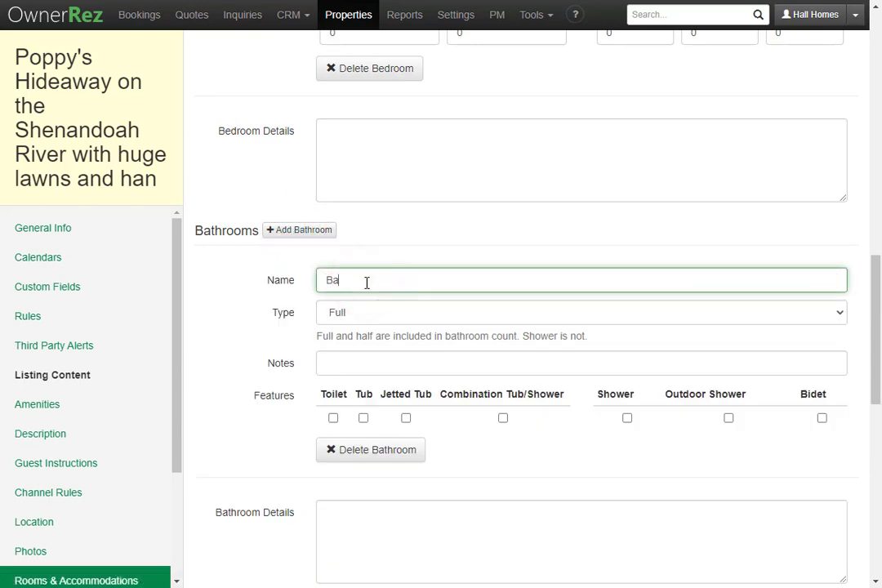
text(throom 1)
click(380, 313)
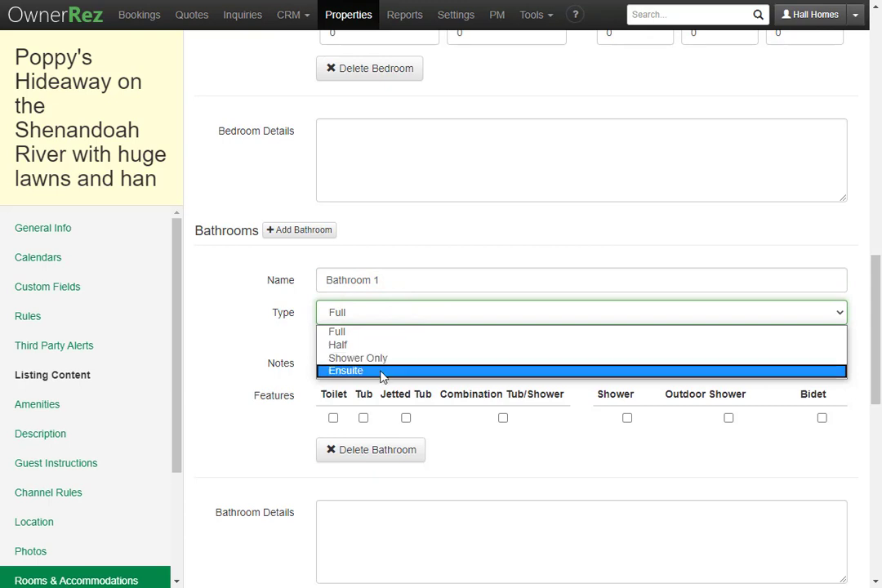
click(387, 335)
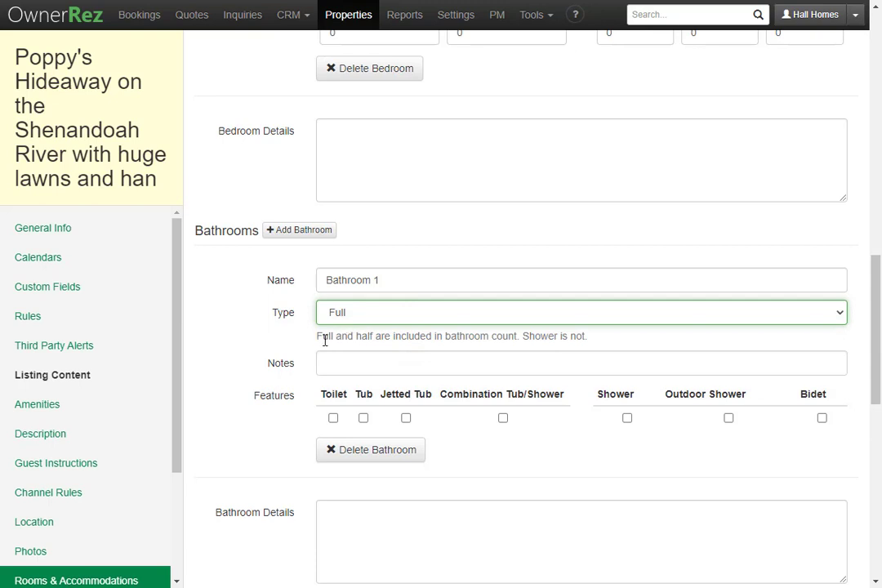
drag(318, 337, 526, 339)
click(526, 338)
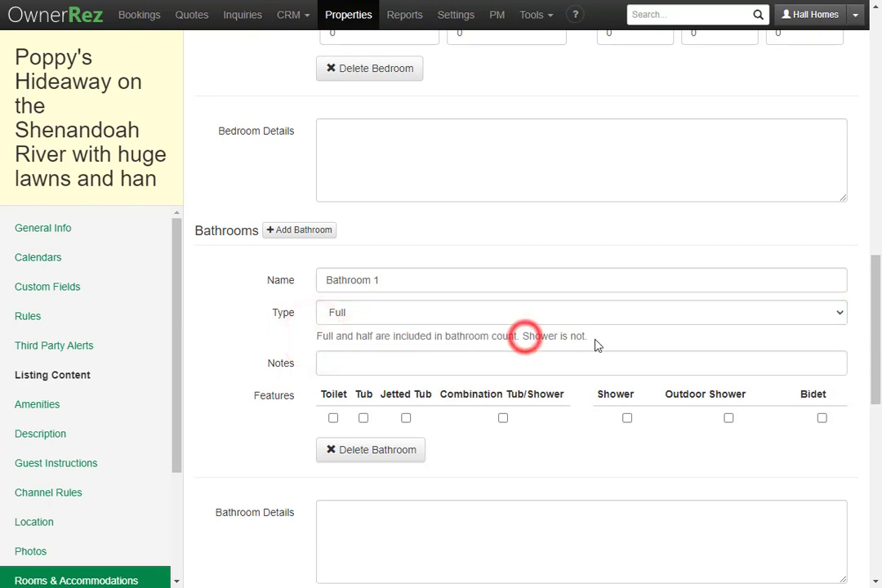
Mark Bathroom 1 as having a toilet, a tub and a shower, leaving its notes blank.
click(367, 364)
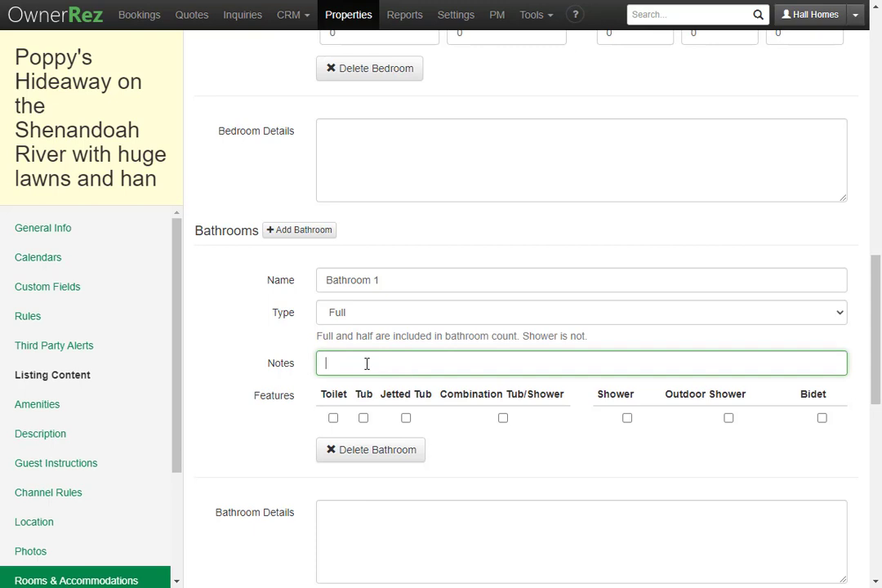
click(333, 418)
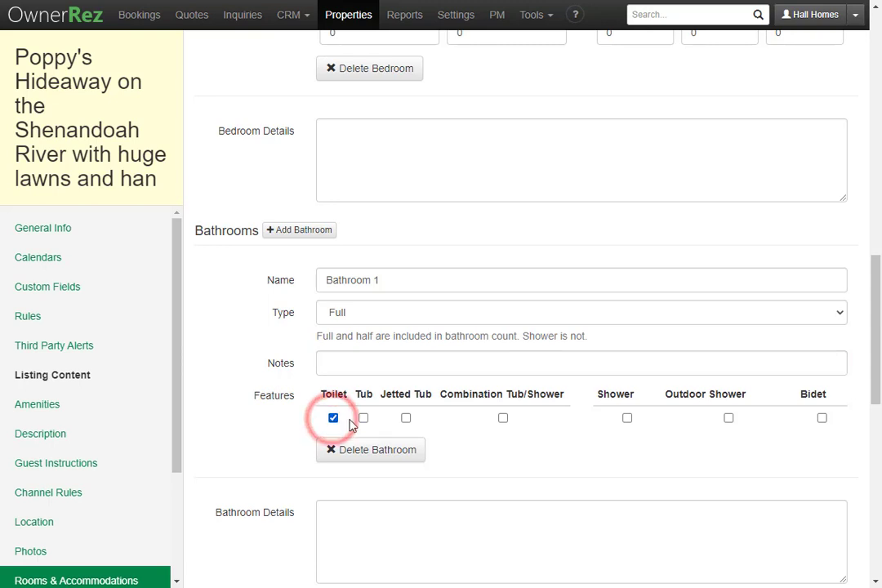
click(363, 418)
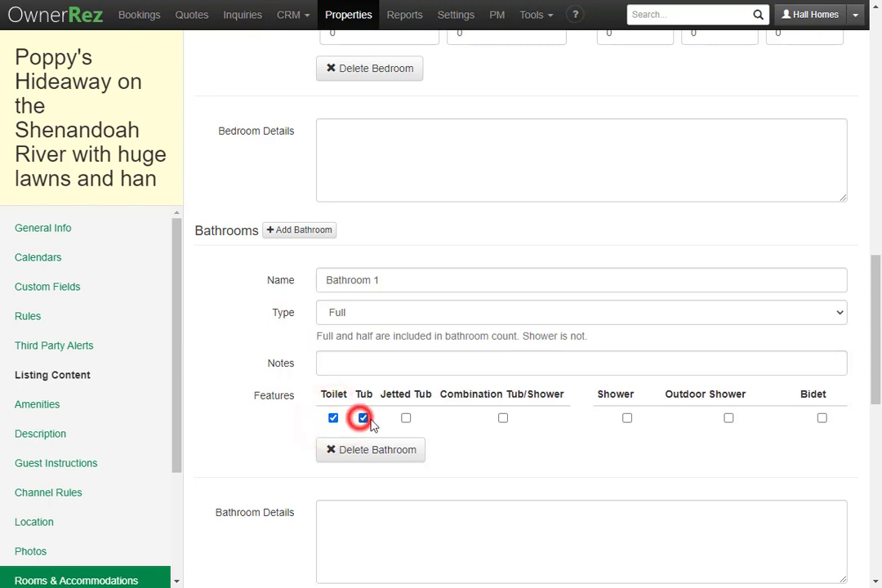
click(627, 418)
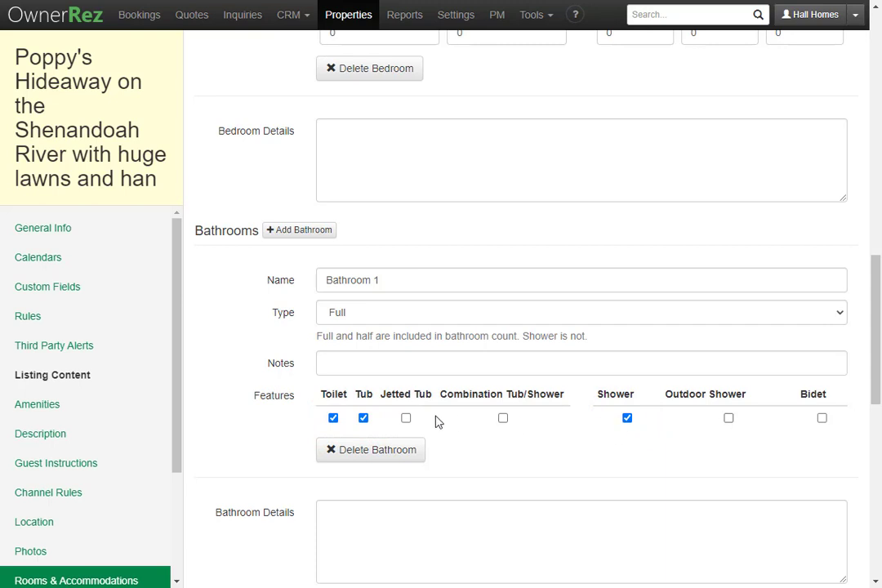
Try adding a second bathroom named Bathroom 2 with the type Half and a toilet, and delete that bathroom again.
click(302, 237)
scroll(299, 261, down, 3)
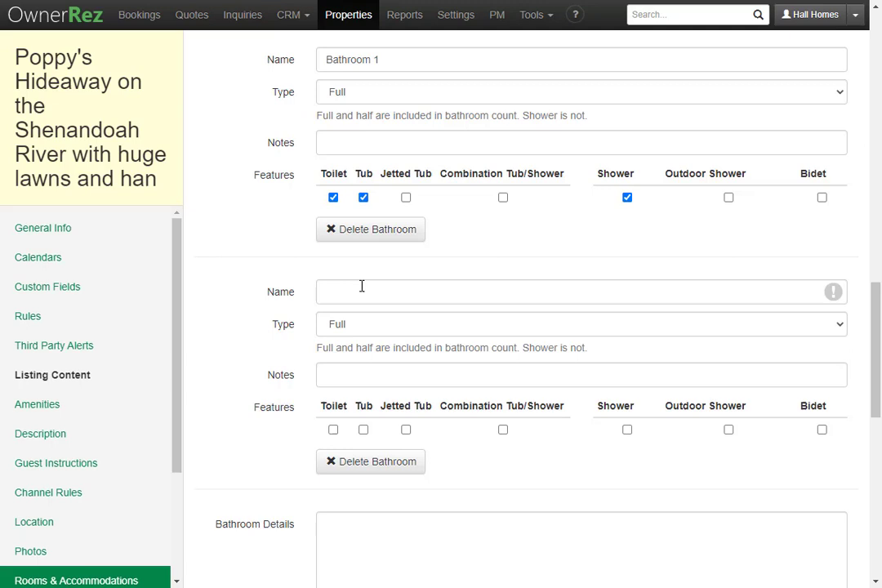
click(361, 286)
text(Bathroom)
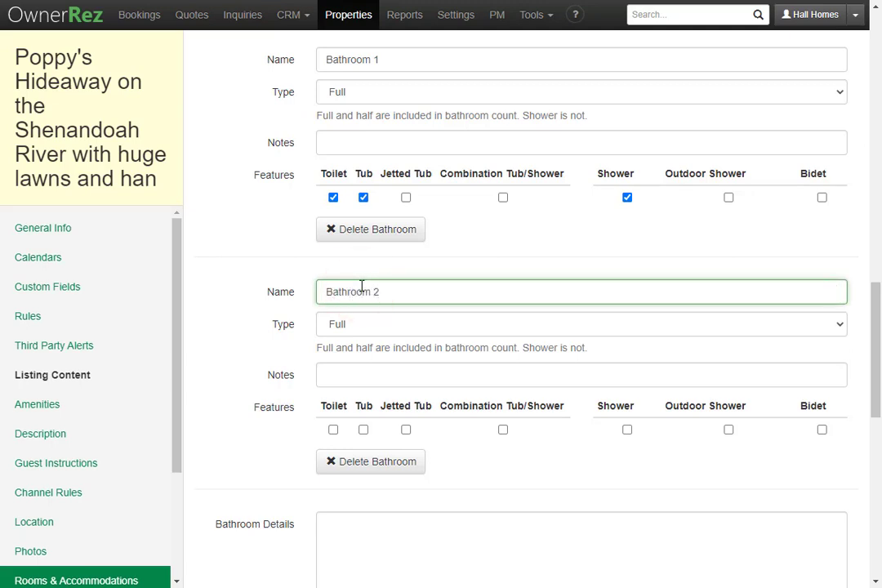
text( 2)
click(372, 327)
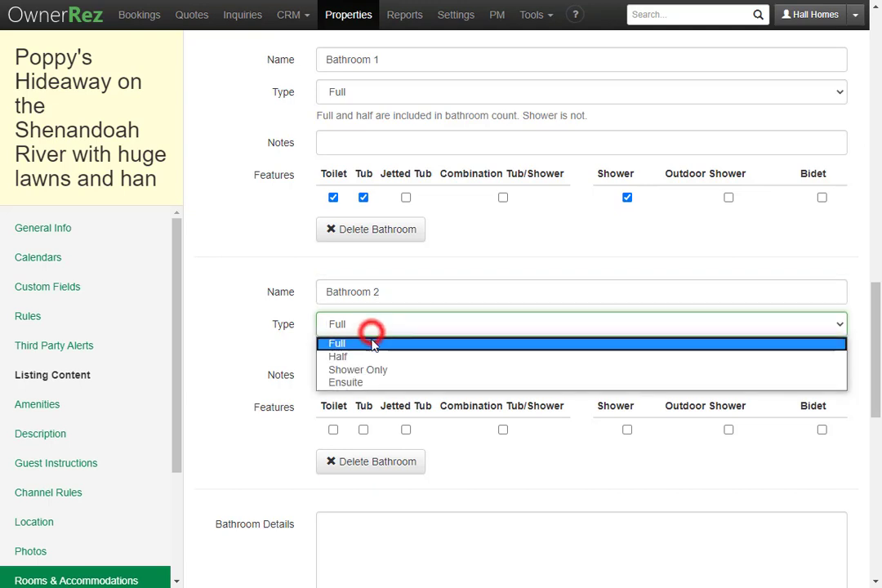
click(371, 357)
click(334, 430)
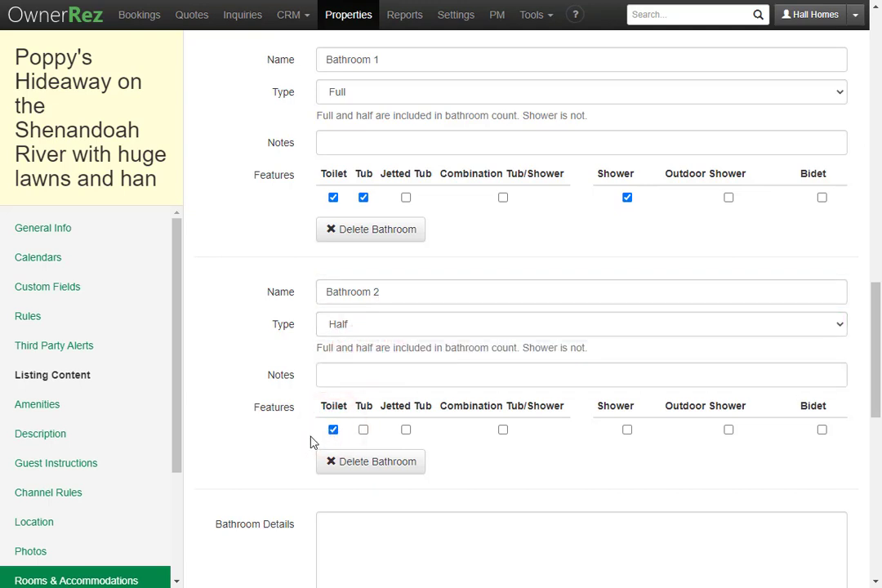
click(366, 463)
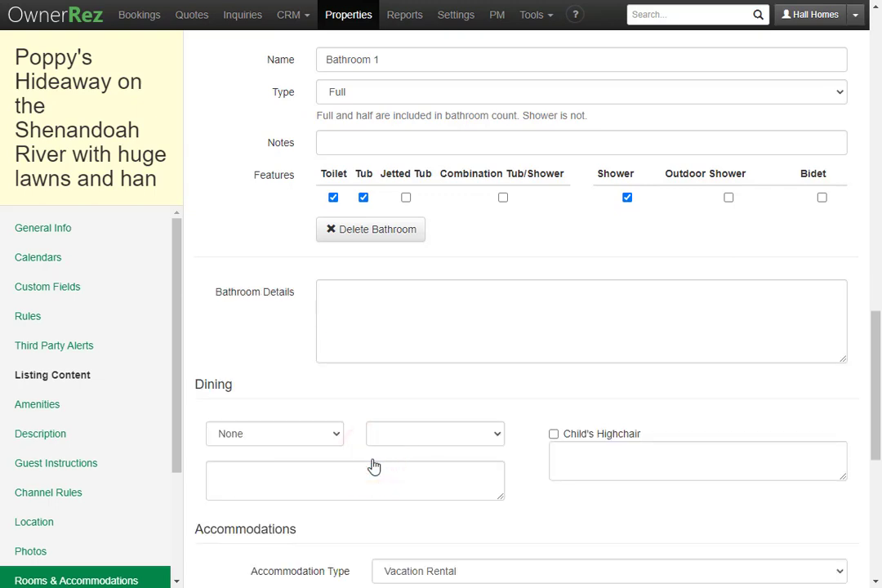
Save the room details and review how the bedrooms and bathrooms appear on the hosted website and the Airbnb listing.
scroll(375, 464, down, 5)
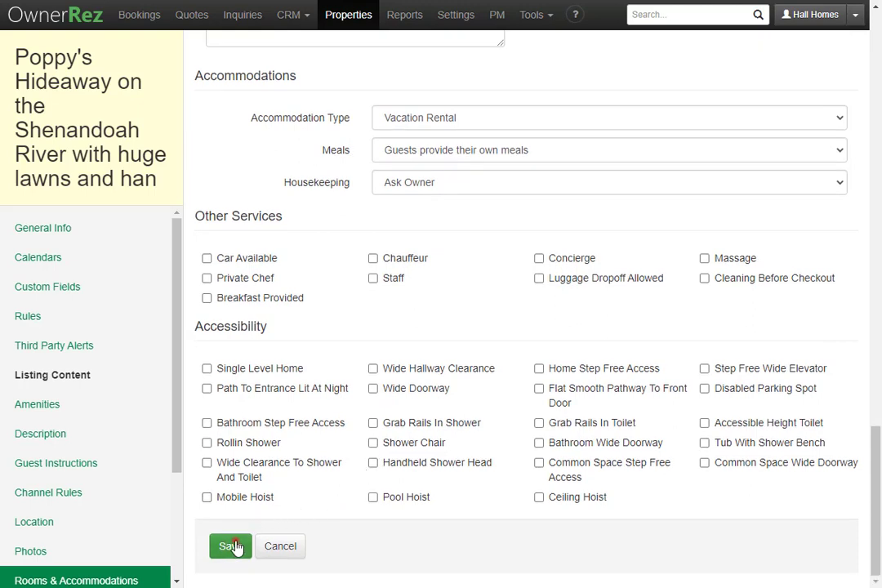
click(232, 547)
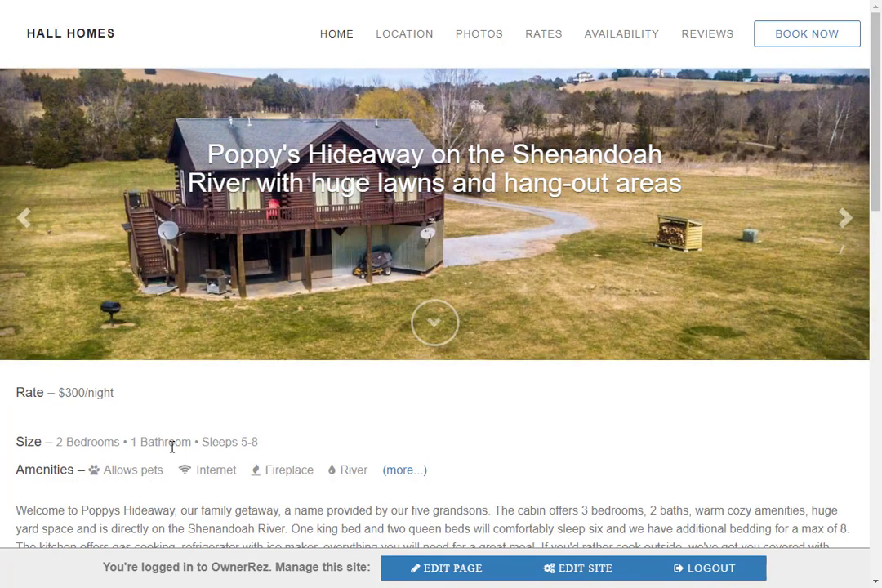
scroll(172, 446, down, 9)
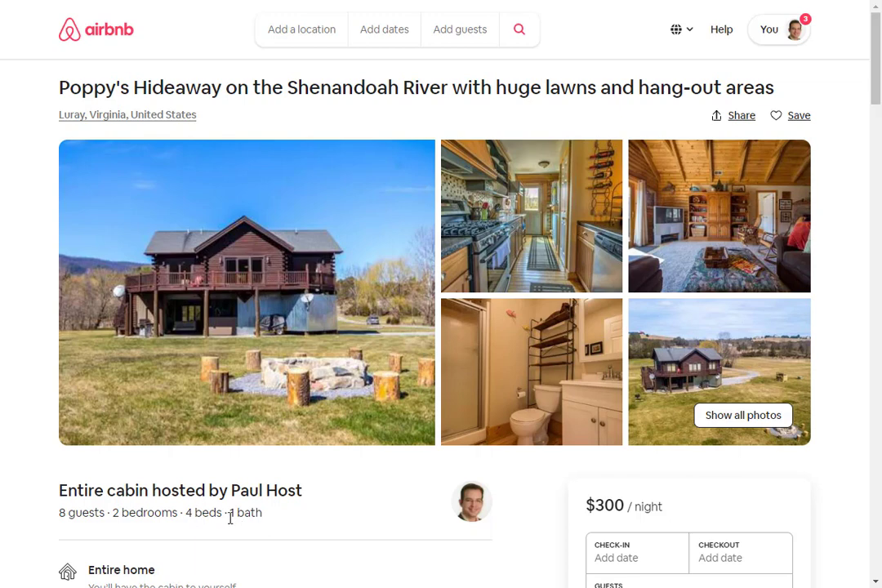
scroll(231, 518, down, 8)
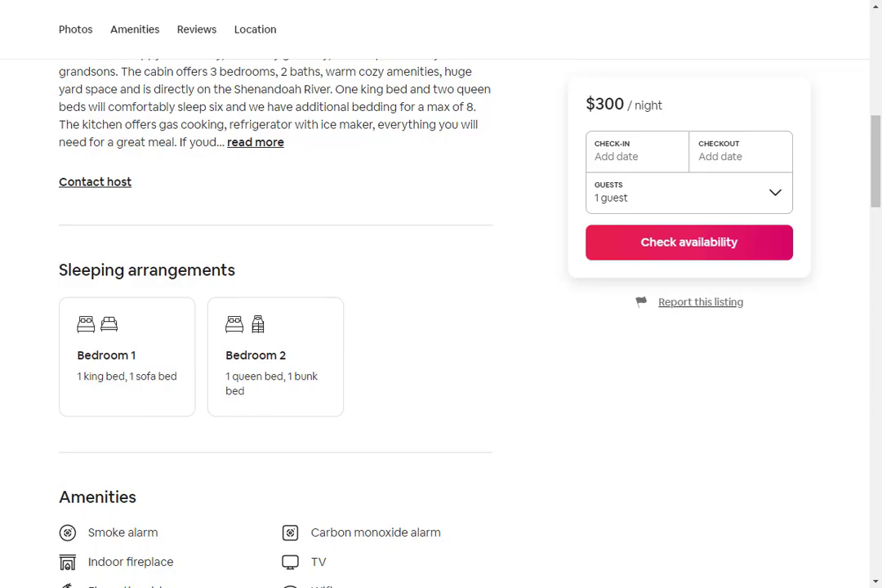
Back in OwnerRez, add the note Queen Sleeper Sofa to the Master Bedroom, save it and check the note on the hosted website.
key(ctrl+Tab)
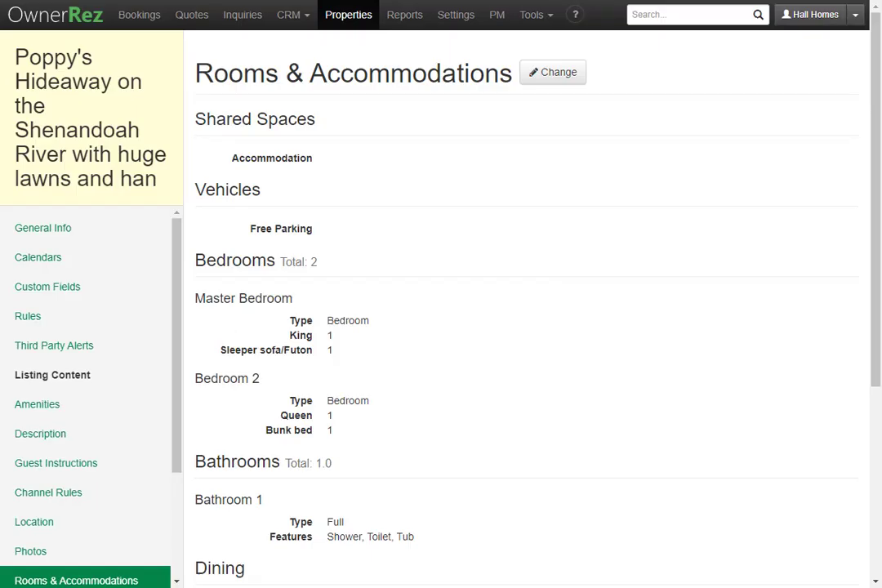
click(573, 75)
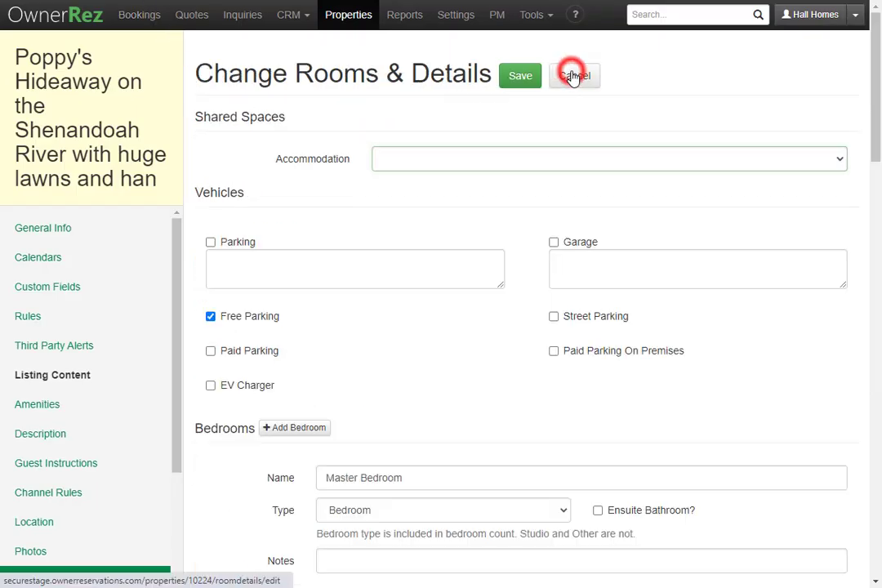
scroll(455, 348, down, 3)
click(455, 342)
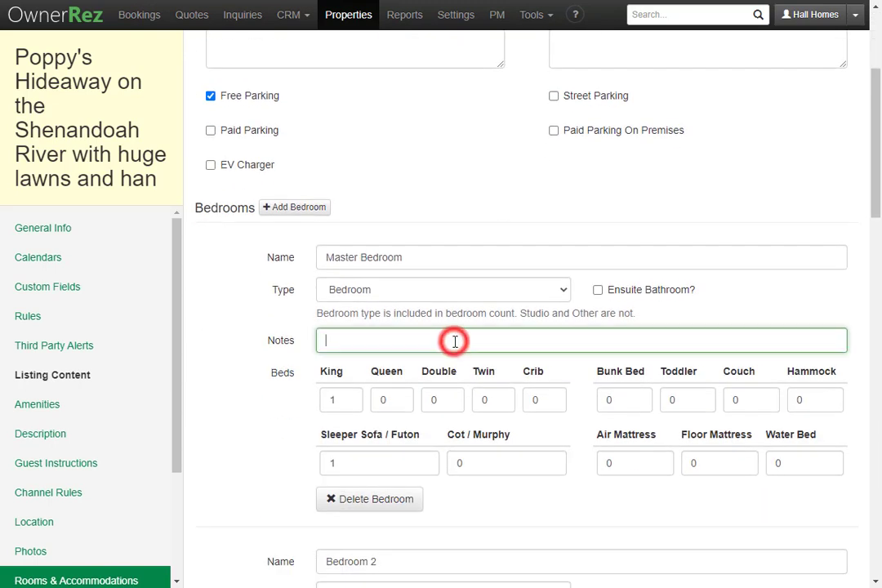
text(Queen Sleeper Sofa)
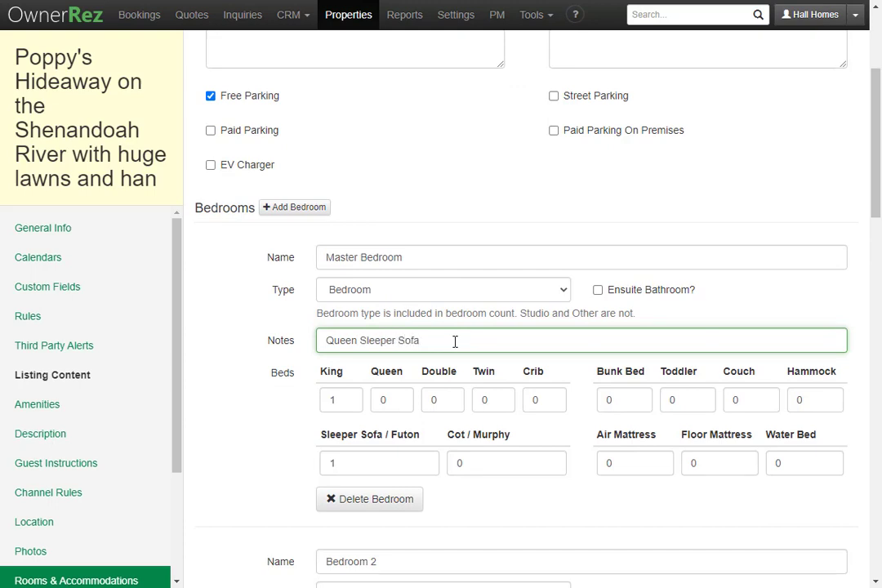
scroll(455, 341, down, 15)
click(232, 544)
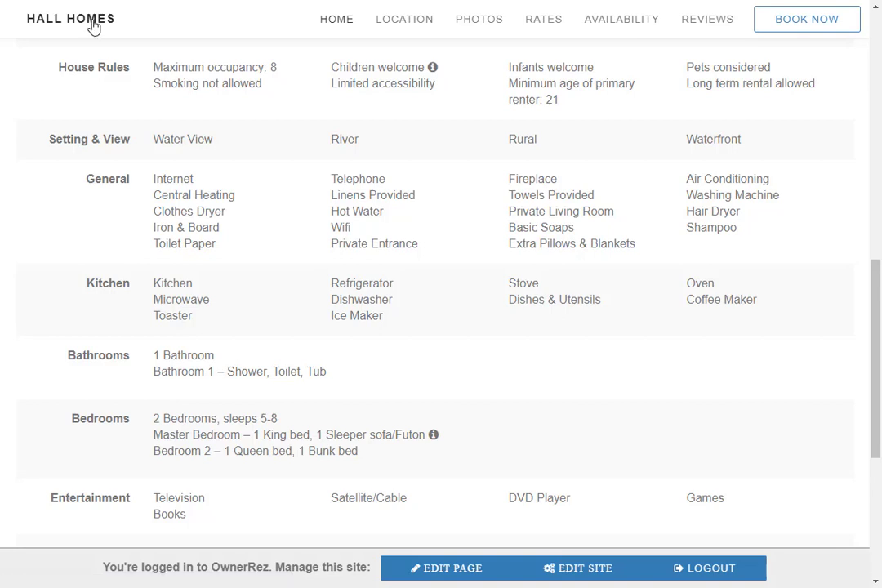
mouse_move(435, 438)
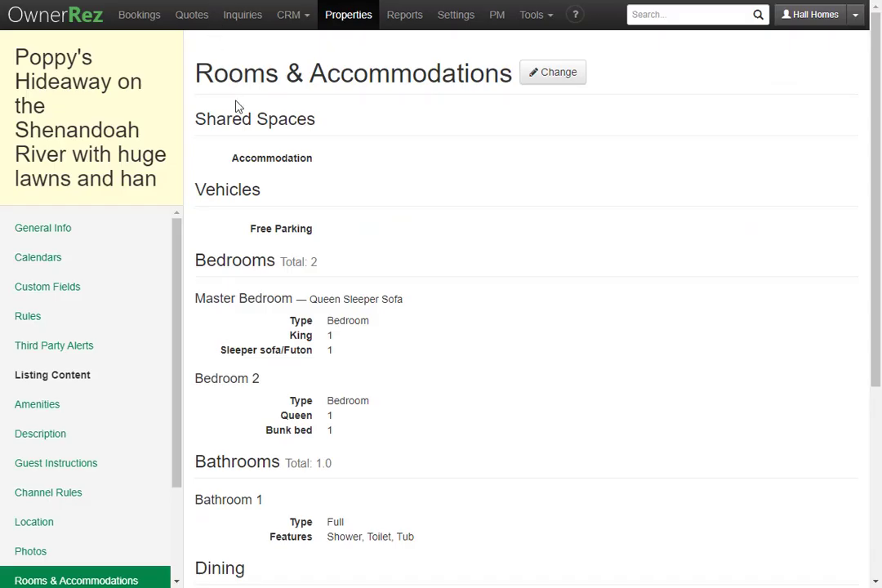
Review the calculated values in the property's General Info and open its calculation overrides for the minimum and maximum sleeps.
click(127, 235)
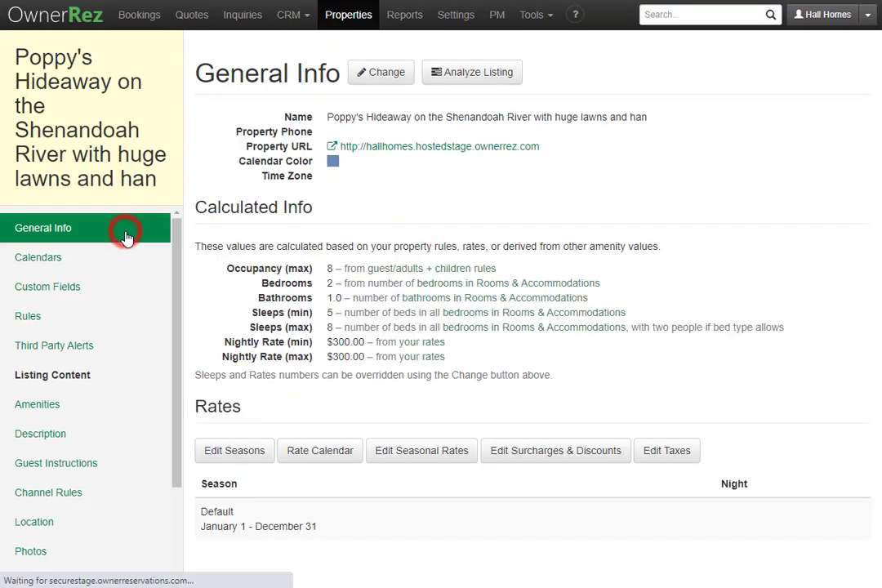
click(390, 80)
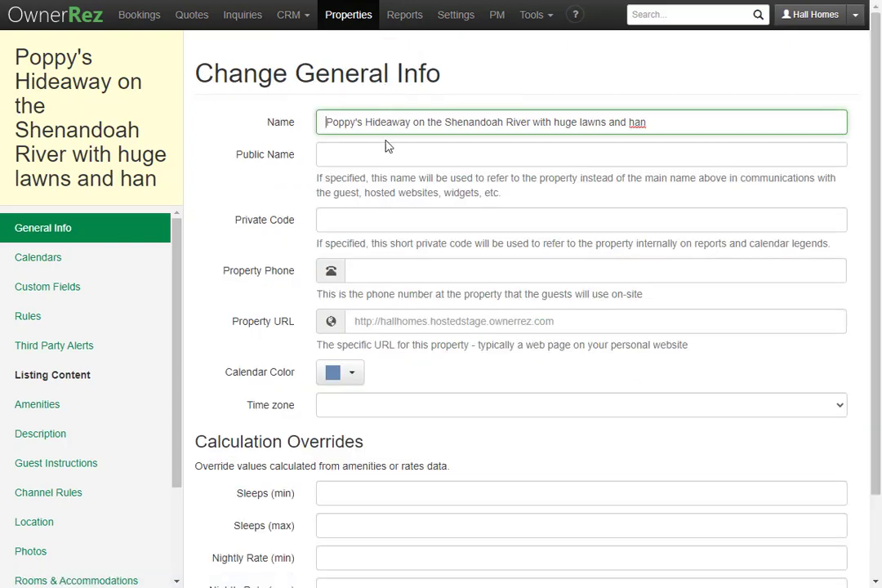
click(352, 523)
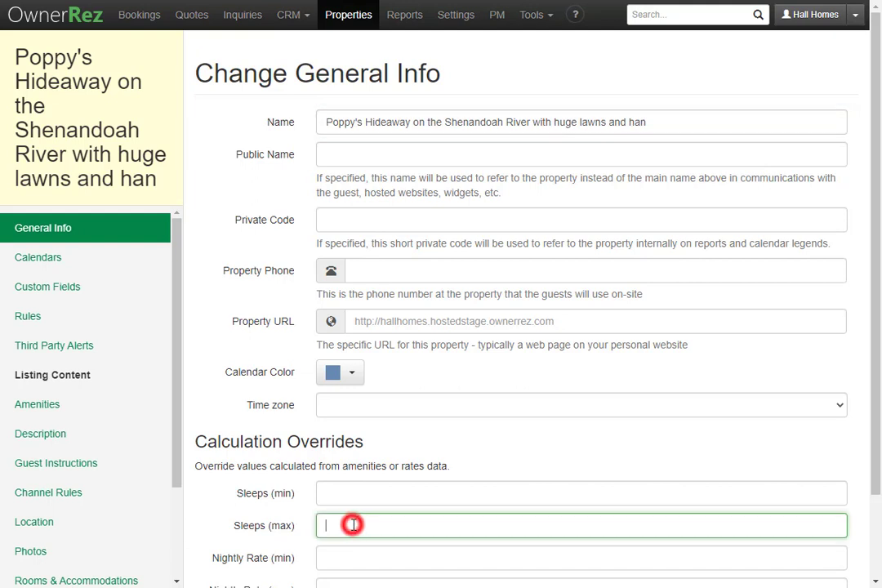
click(321, 447)
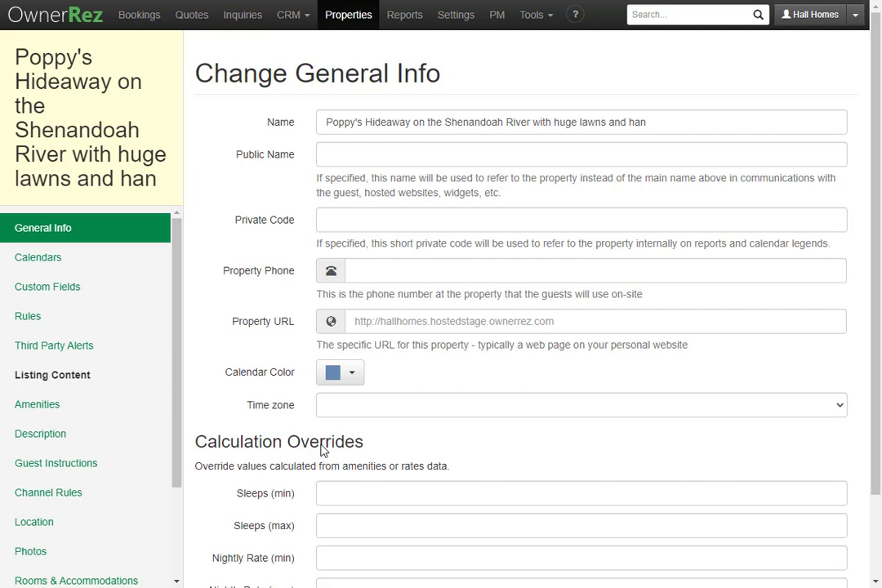
Reopen the Rooms & Accommodations details for editing and add a third room named Living Room with the type Other.
click(114, 578)
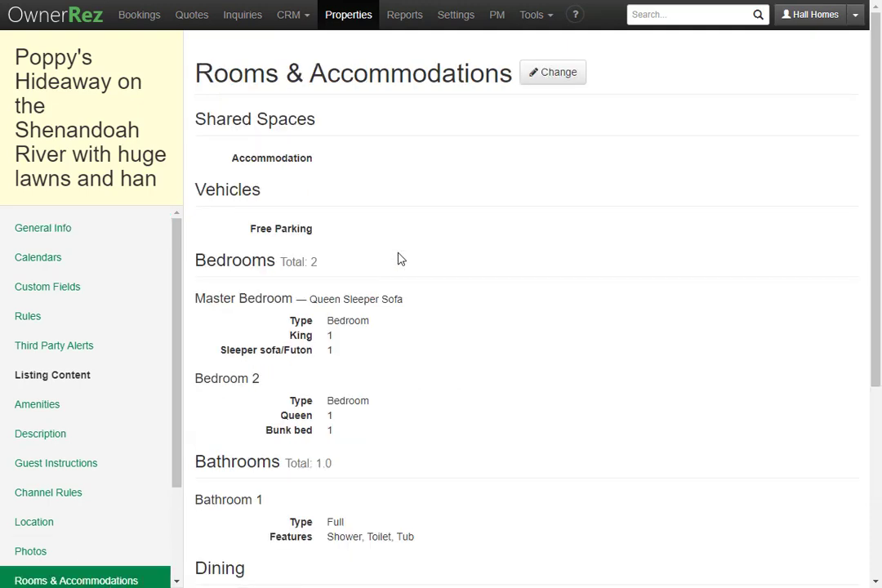
click(539, 75)
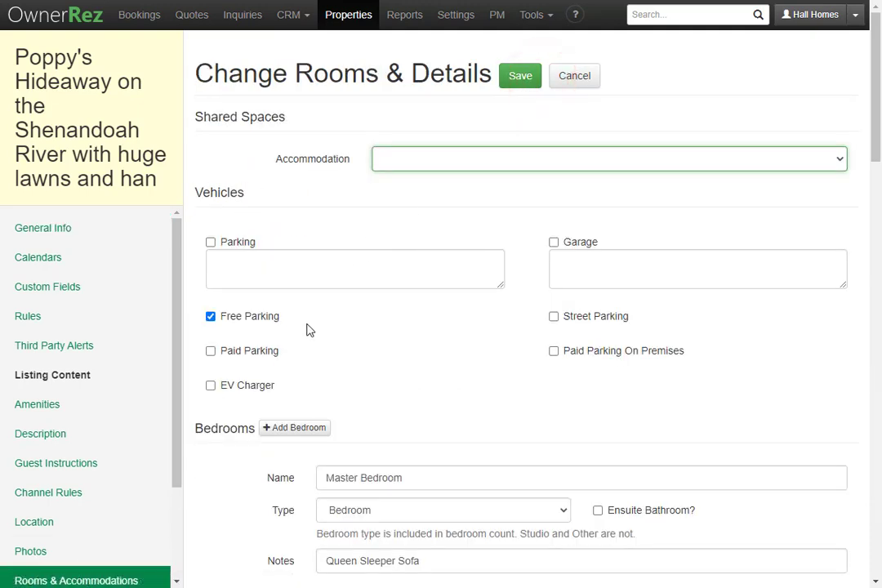
click(288, 429)
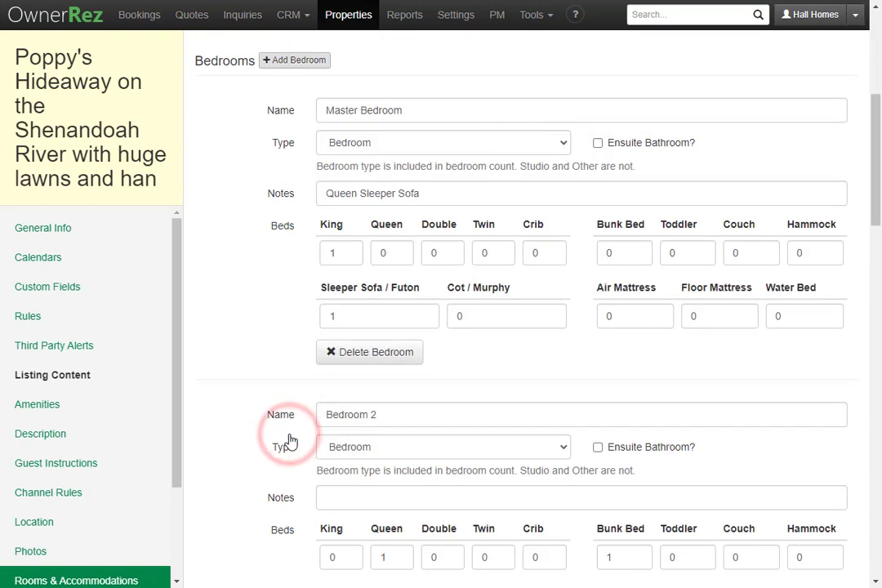
scroll(290, 433, down, 1)
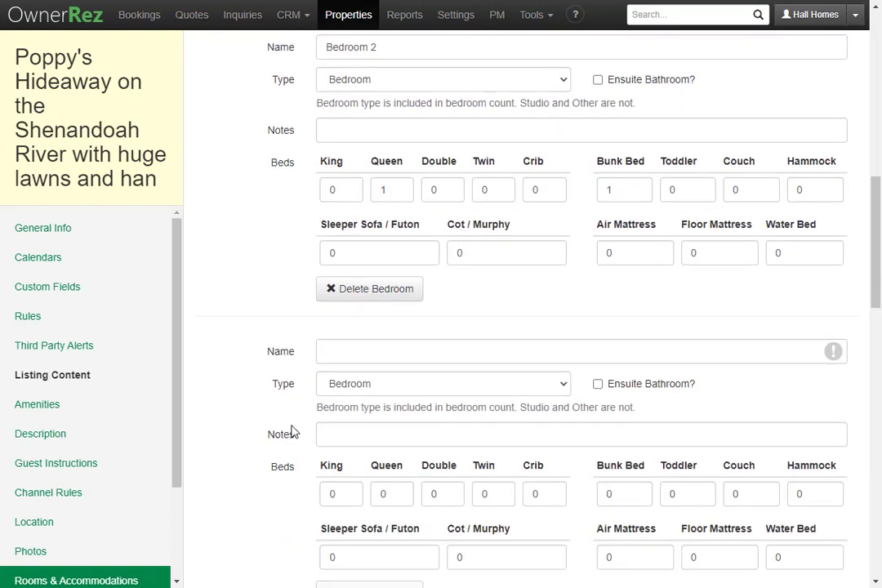
click(409, 391)
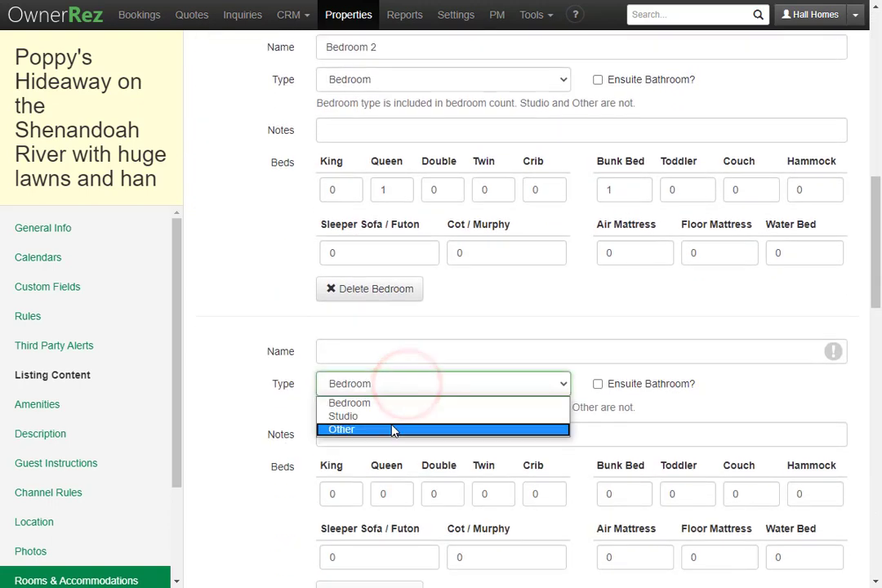
click(392, 429)
click(397, 353)
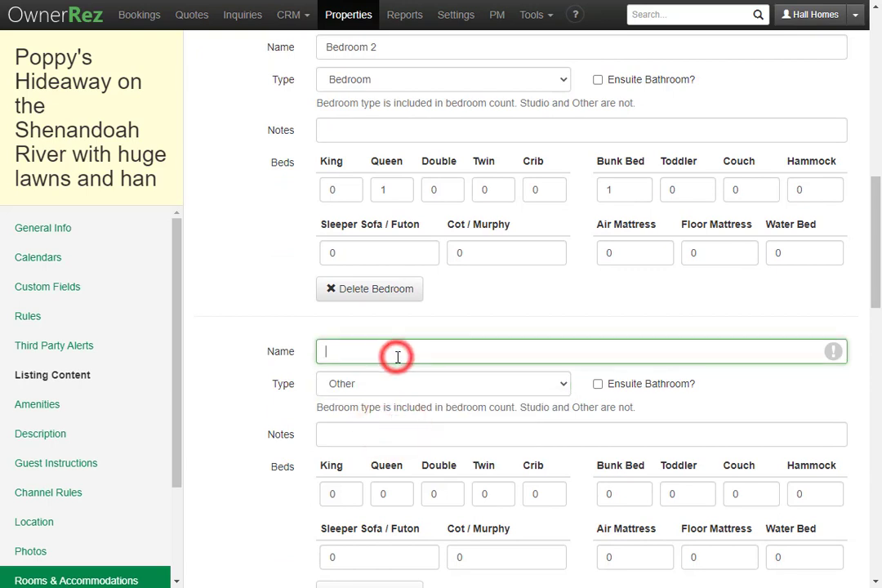
text(Living Room)
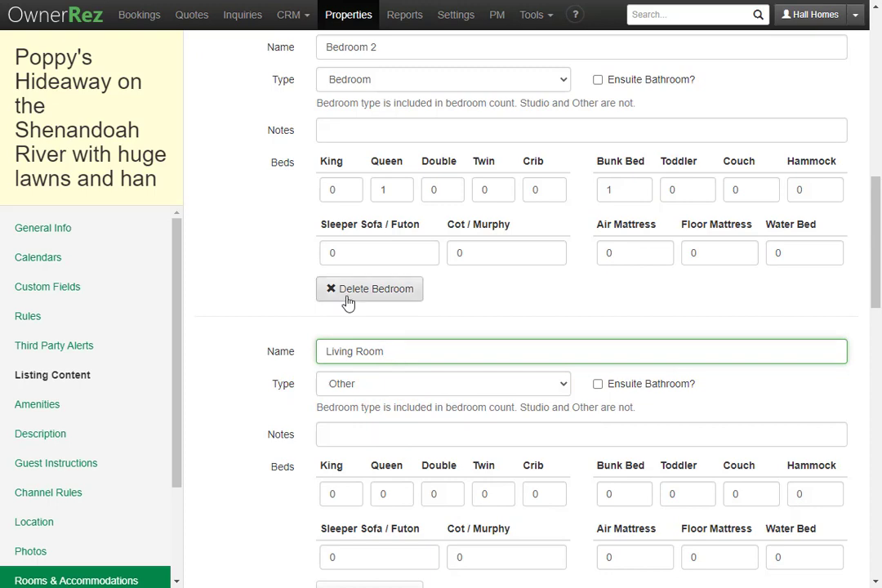
Set the Living Room's sleeper sofa/futon count to 1, save the room details and review the listing on the hosted website.
scroll(348, 301, down, 1)
click(380, 405)
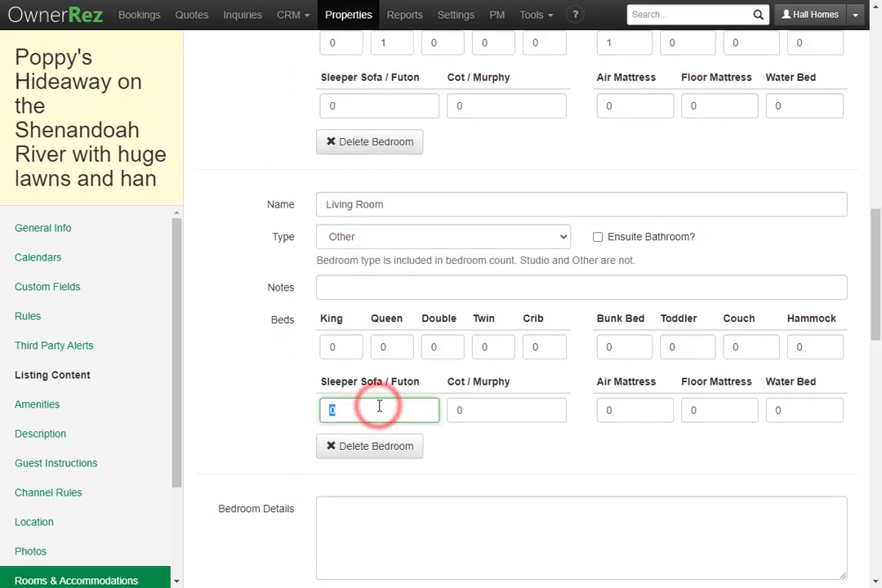
text(1)
scroll(380, 406, down, 15)
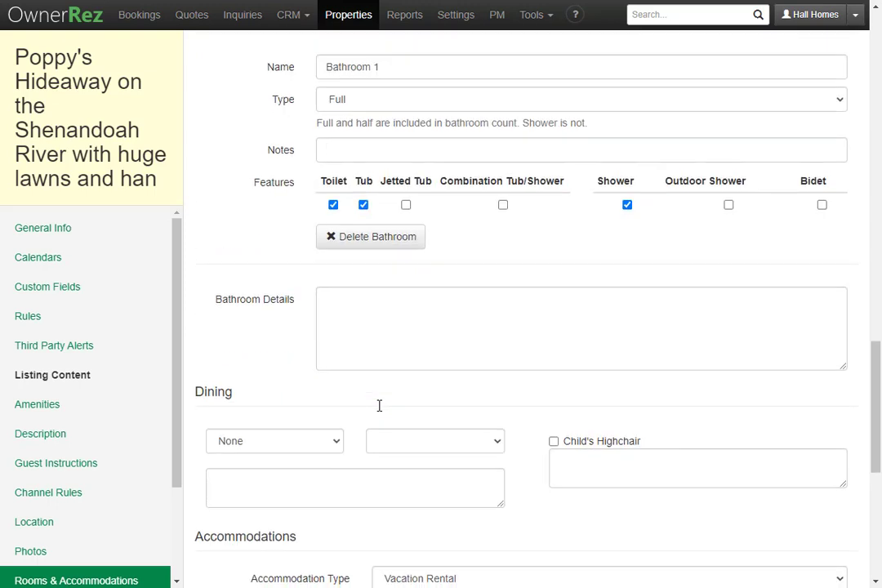
click(230, 546)
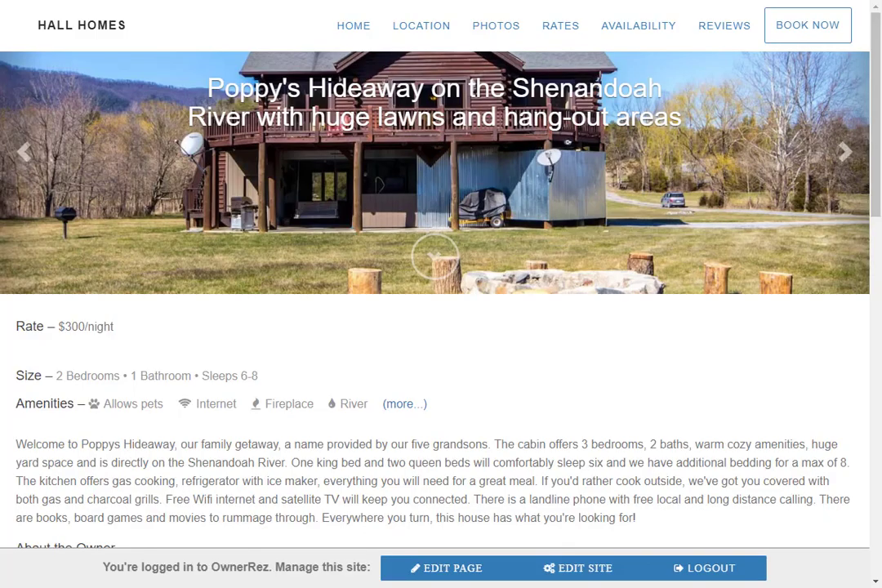
scroll(217, 368, down, 10)
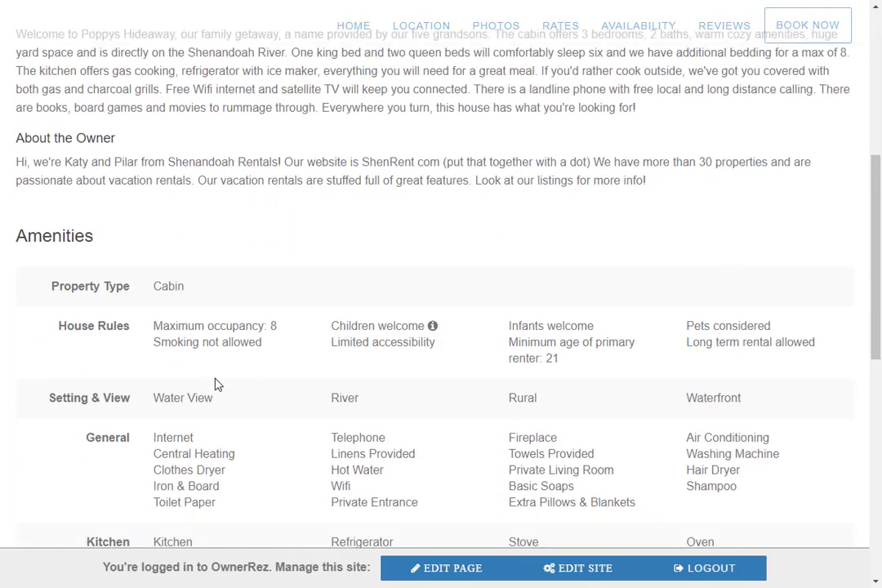